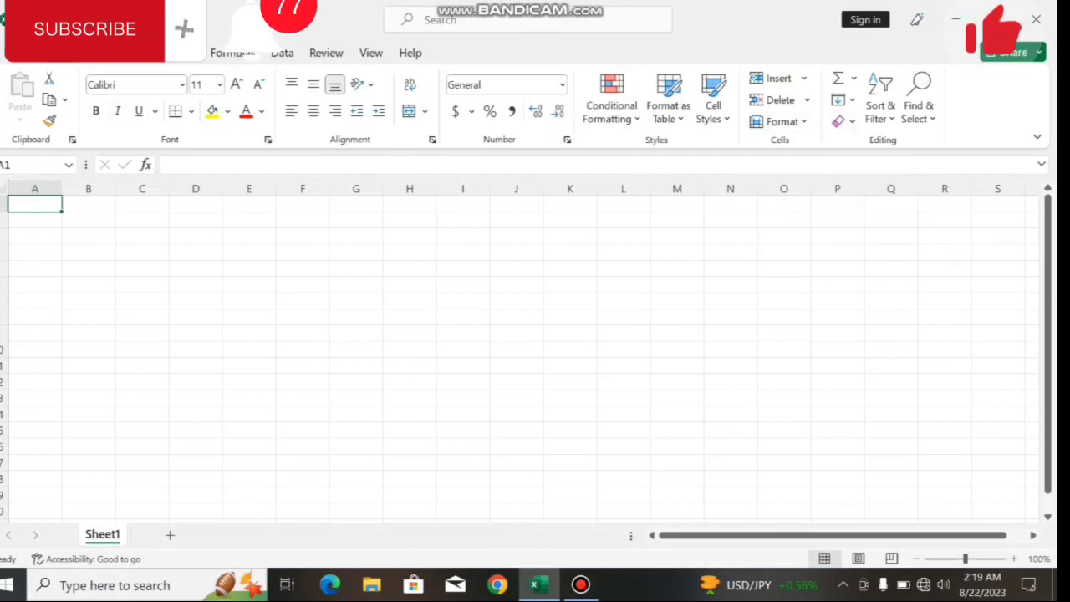
# Cycle the ribbon through Insert, Page Layout, Formulas, Data, Review and View with Alt key tips
pyautogui.hotkey('alt', 'n')
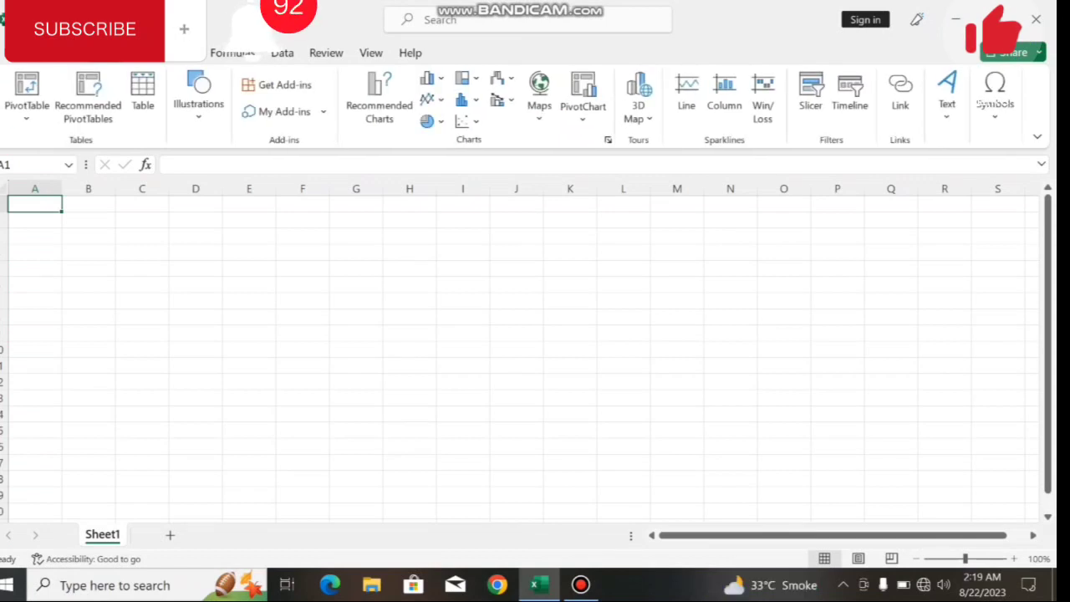
pyautogui.hotkey('alt', 'p')
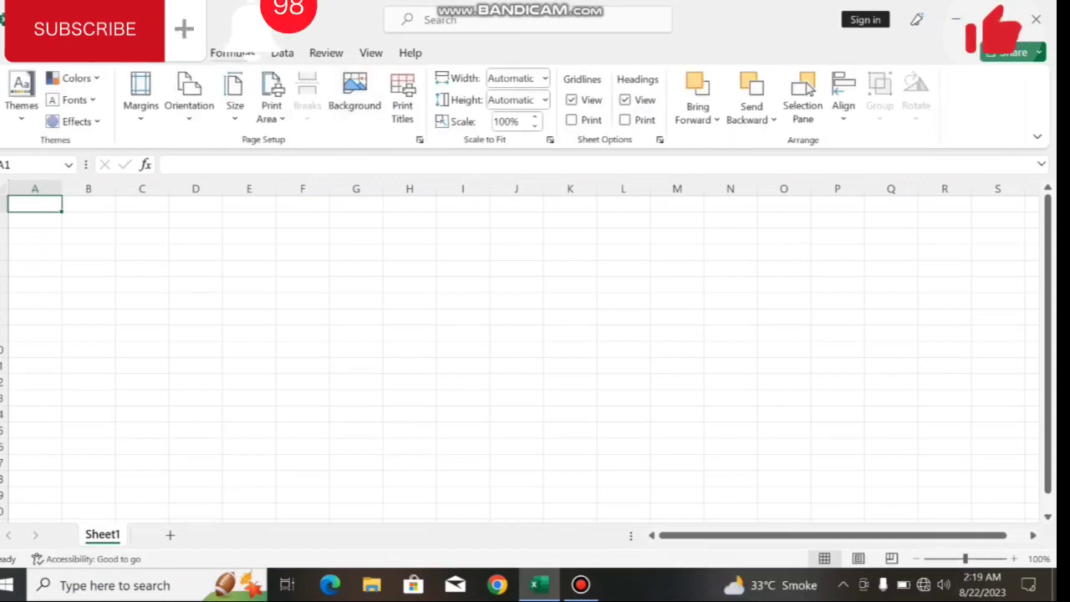
pyautogui.hotkey('alt', 'm')
pyautogui.hotkey('alt', 'a')
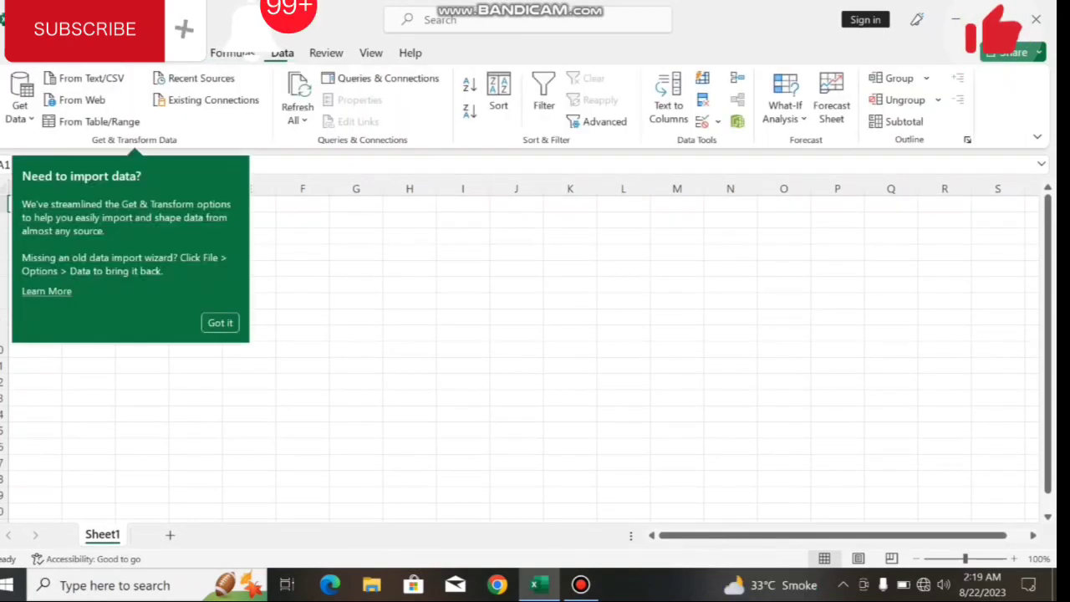
pyautogui.hotkey('alt', 'r')
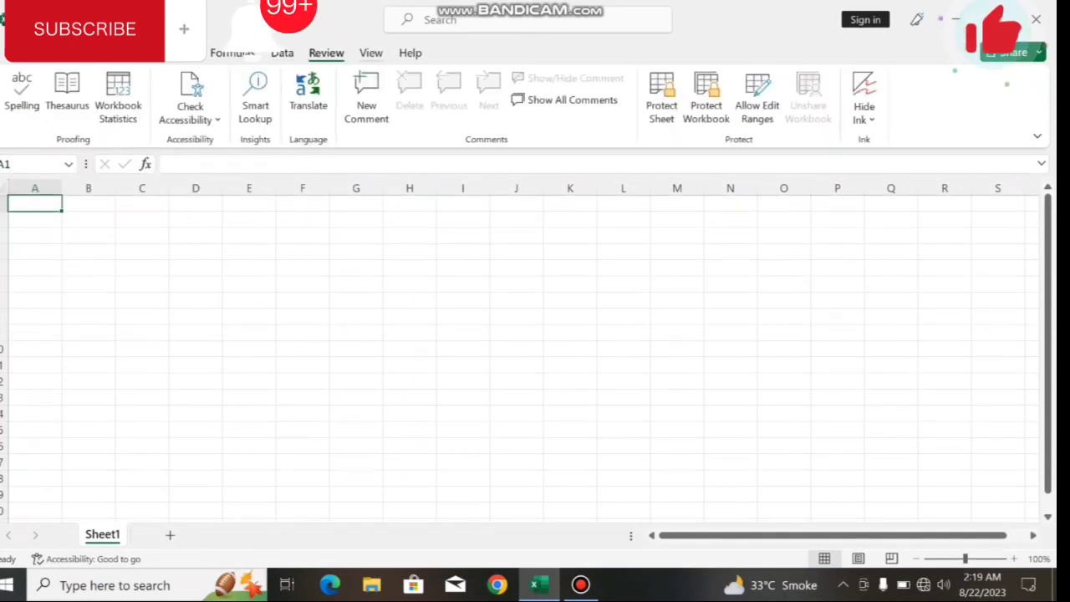
pyautogui.hotkey('alt', 'w')
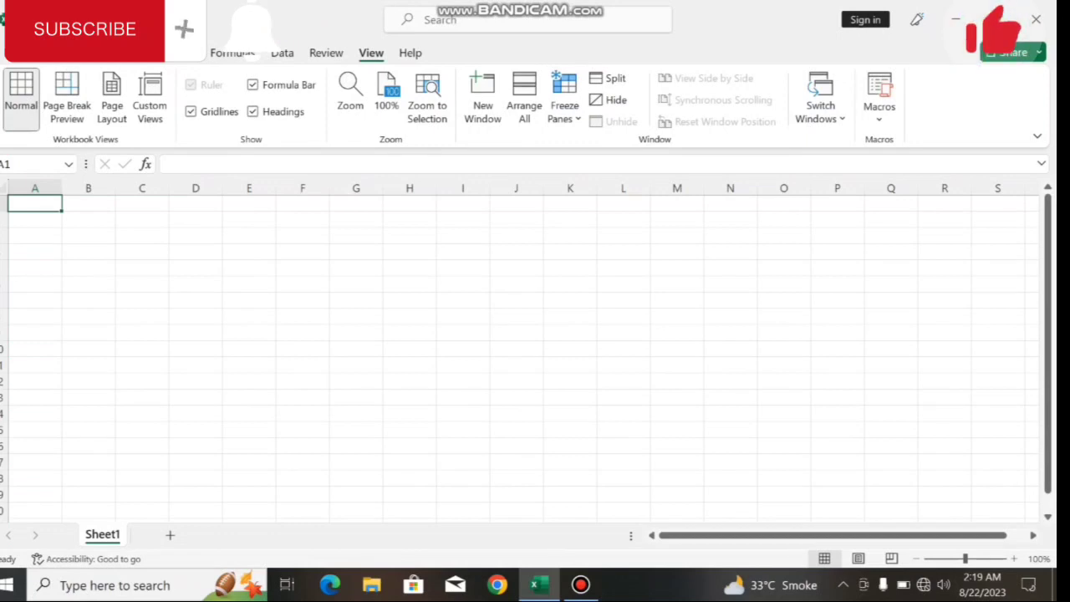
pyautogui.click(195, 252)
pyautogui.click(34, 267)
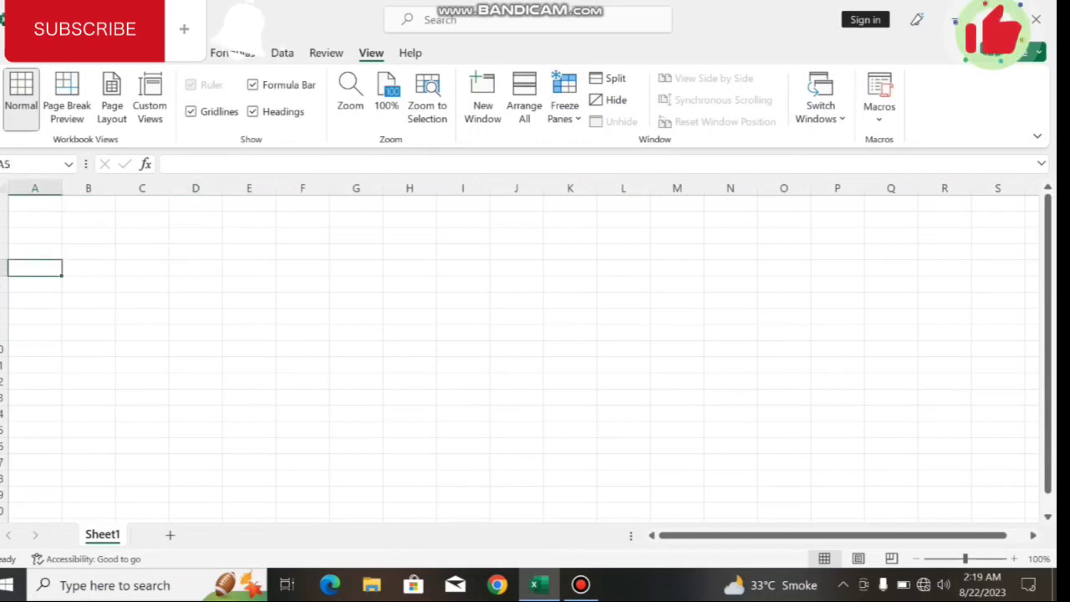
pyautogui.click(196, 267)
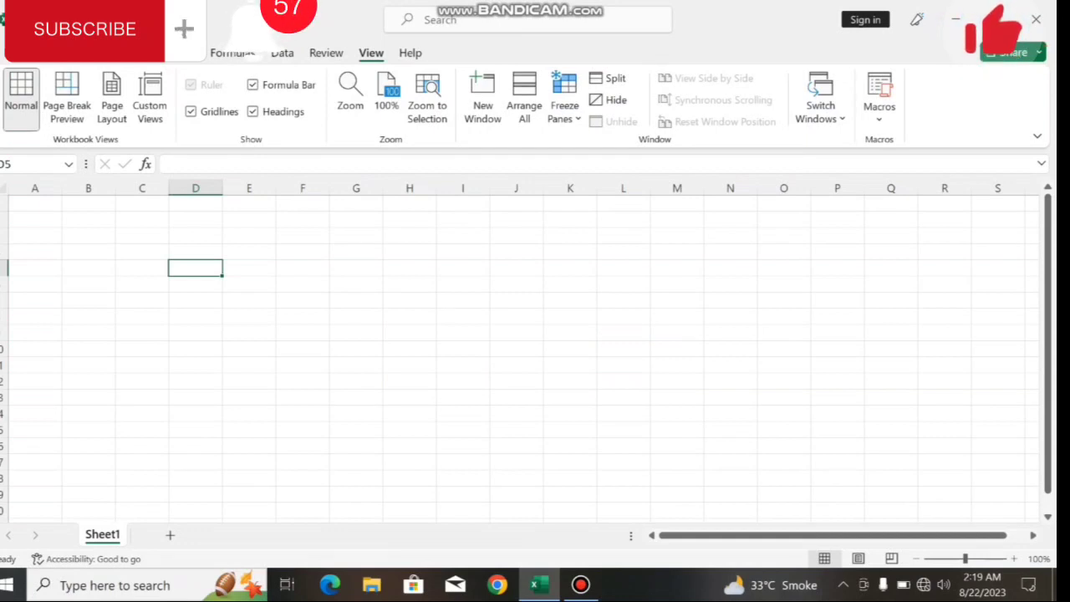
pyautogui.click(248, 251)
pyautogui.moveTo(248, 251); pyautogui.dragTo(571, 413)
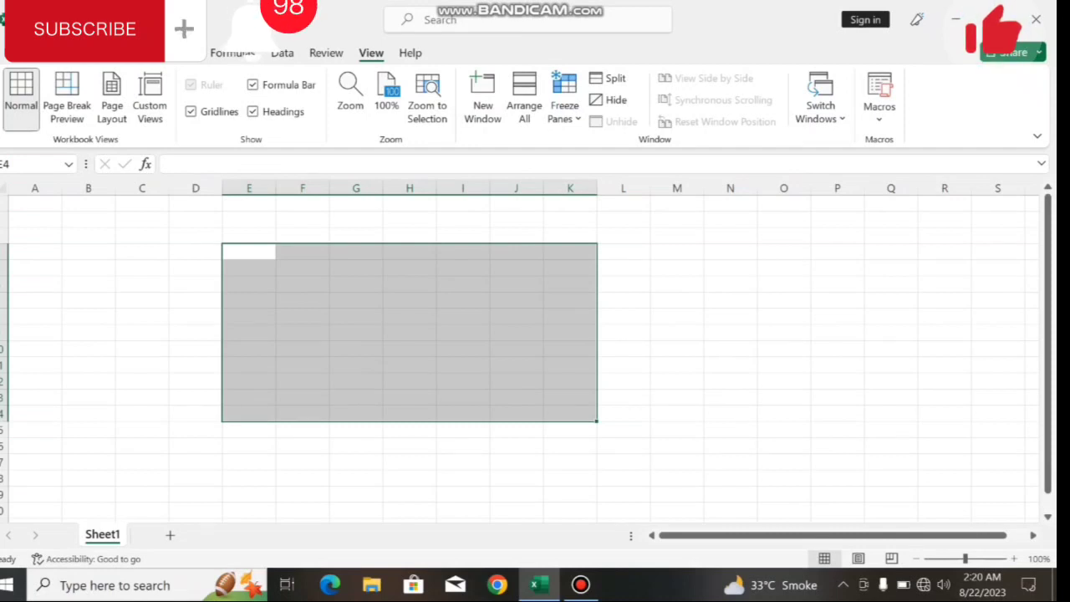
pyautogui.click(248, 252)
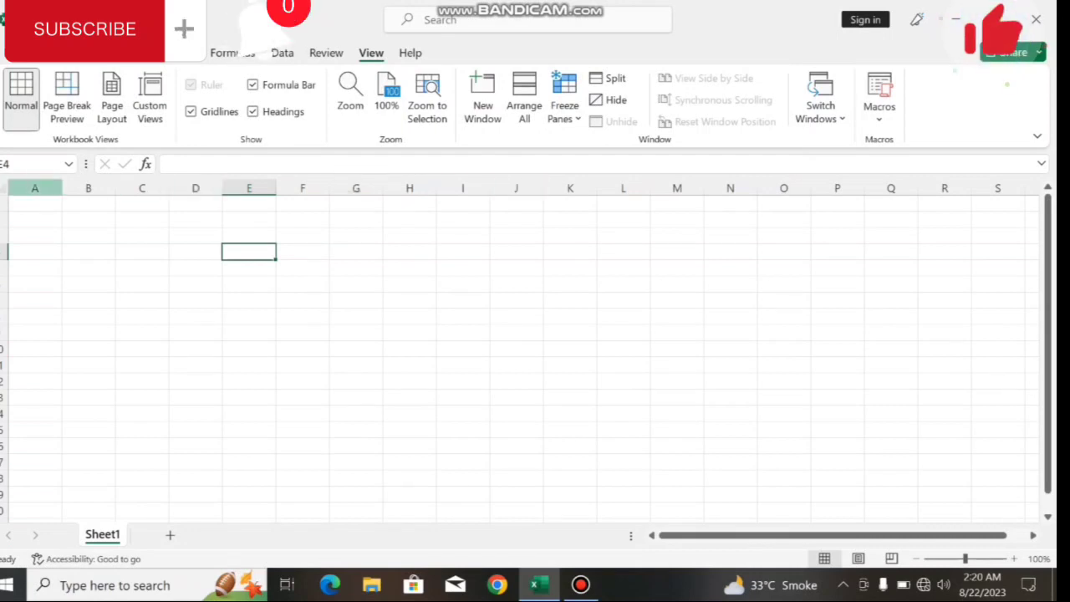
pyautogui.click(248, 283)
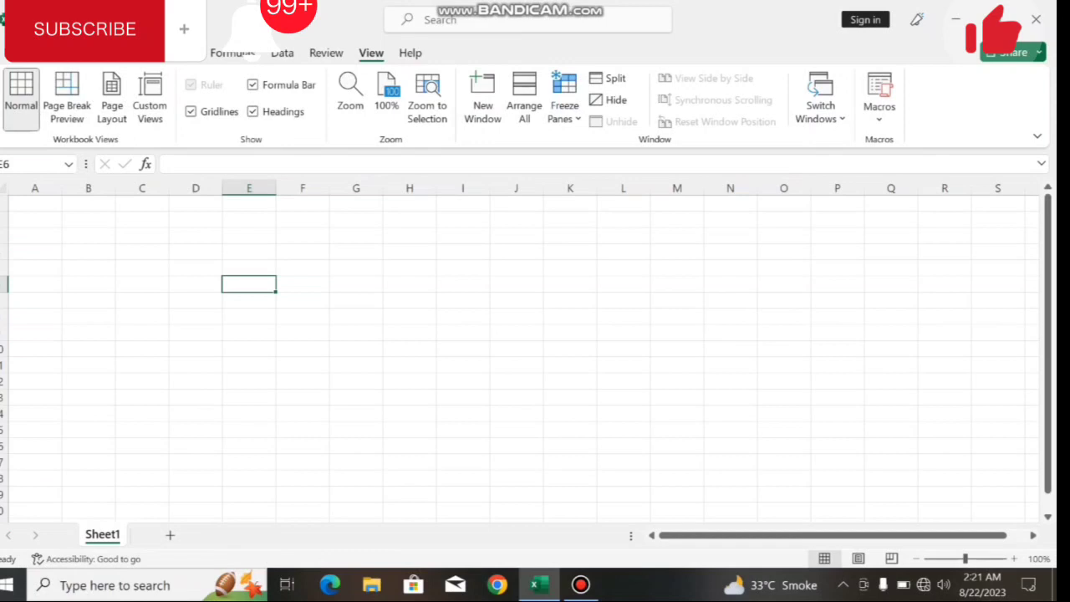
pyautogui.press('F2')
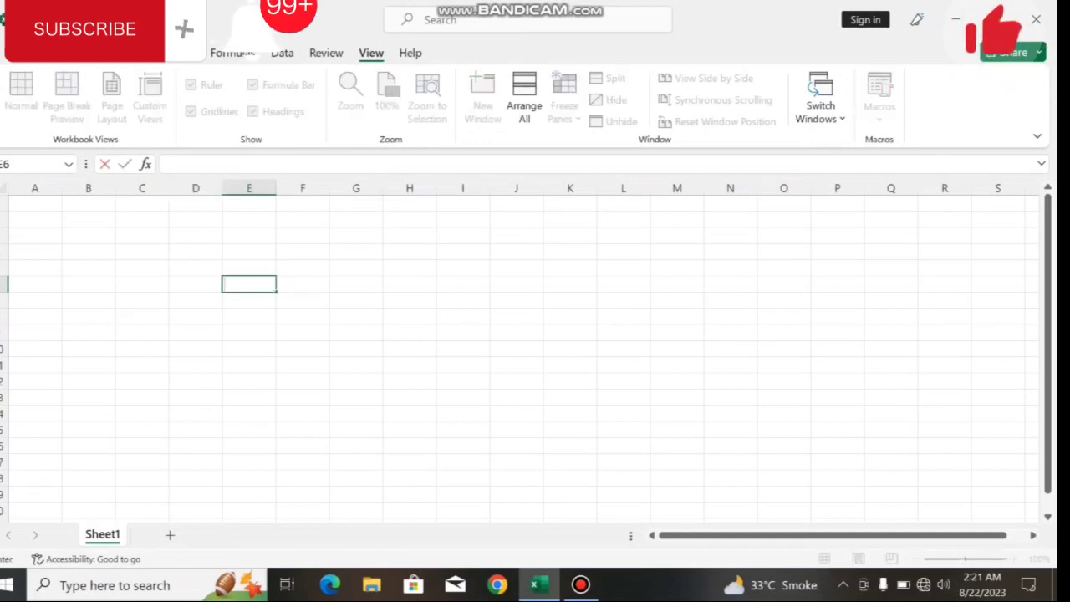
pyautogui.write('=')
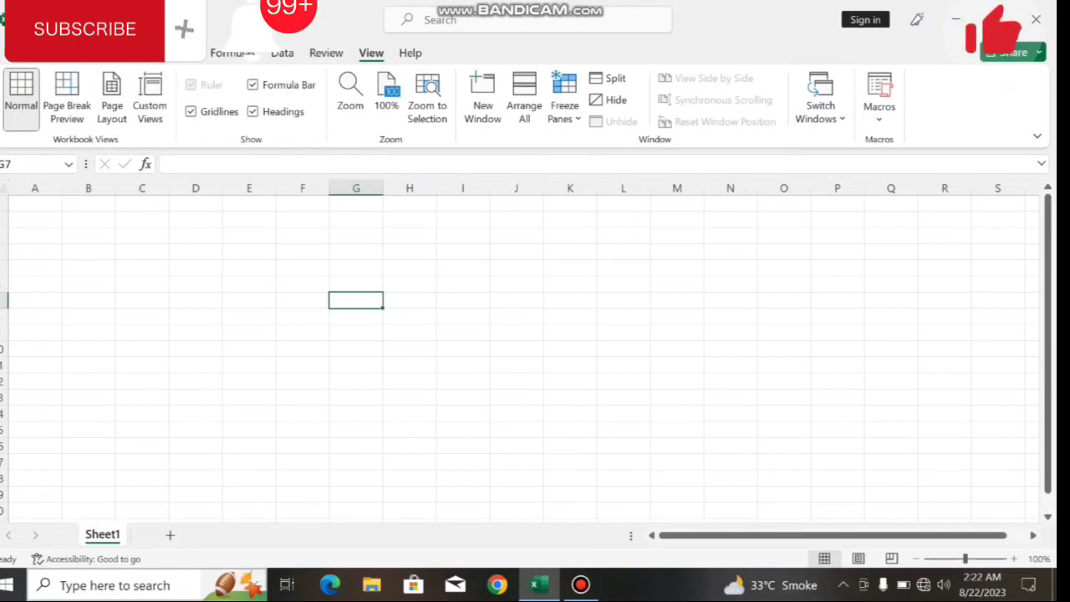
pyautogui.click(34, 203)
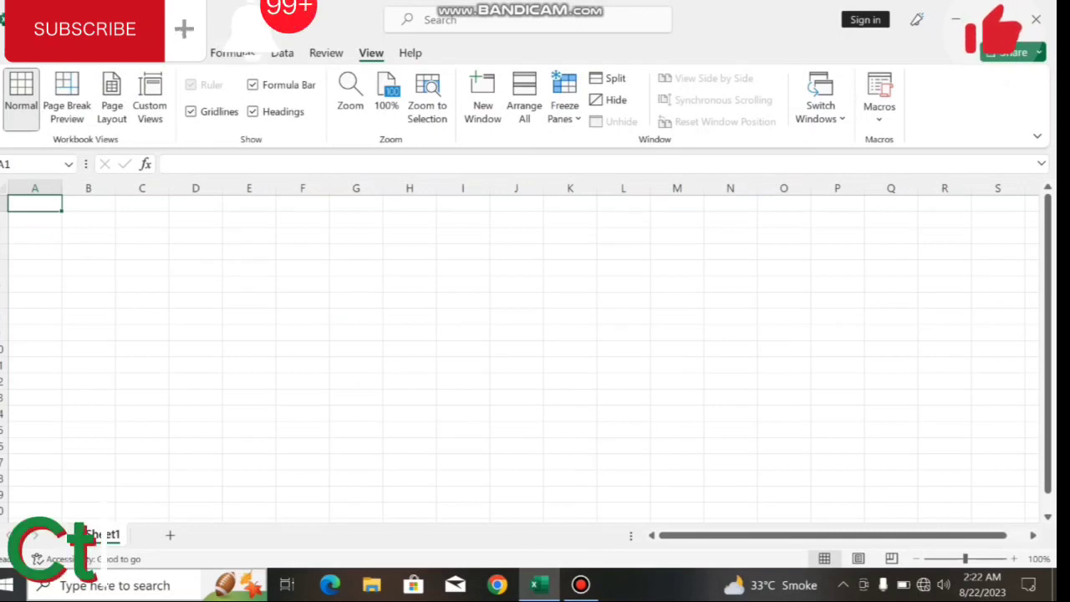
pyautogui.hotkey('ctrl', 'Down')
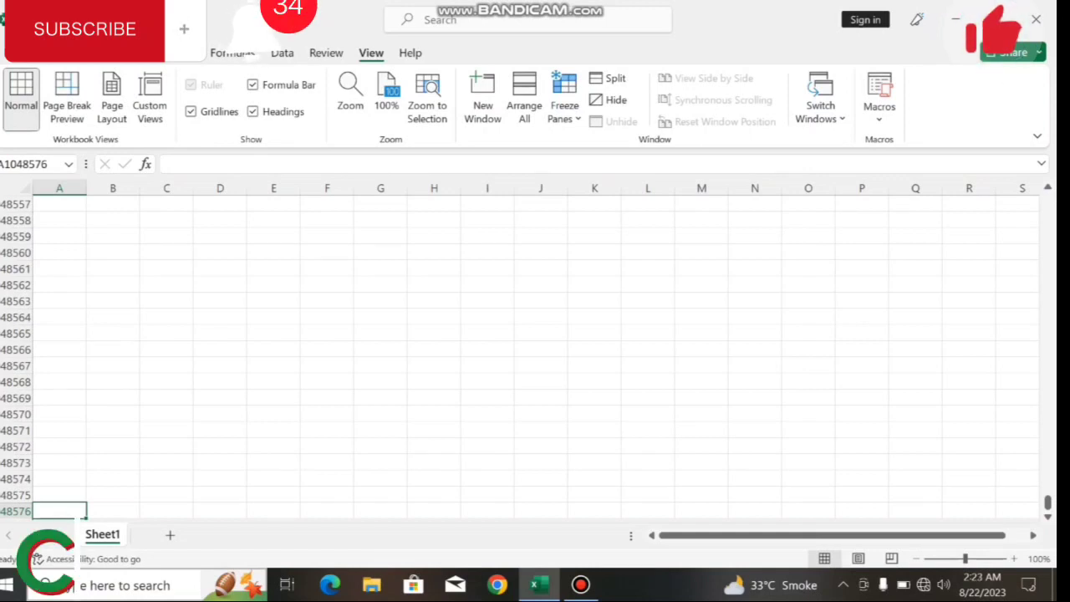
pyautogui.hotkey('ctrl', 'Right')
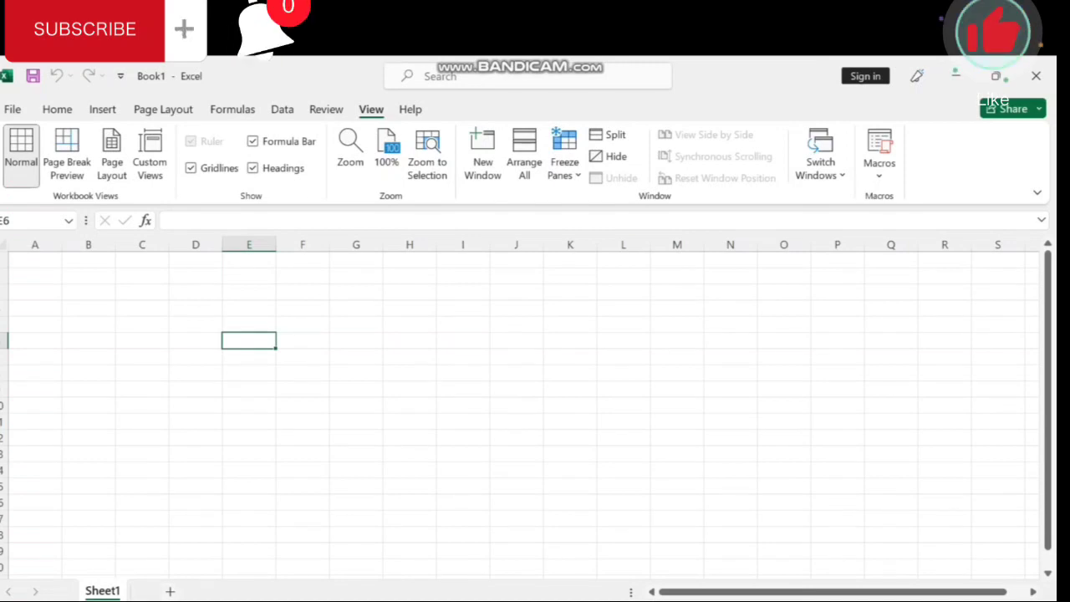
# Insert three new blank worksheets using Shift+F11
pyautogui.hotkey('shift', 'F11')
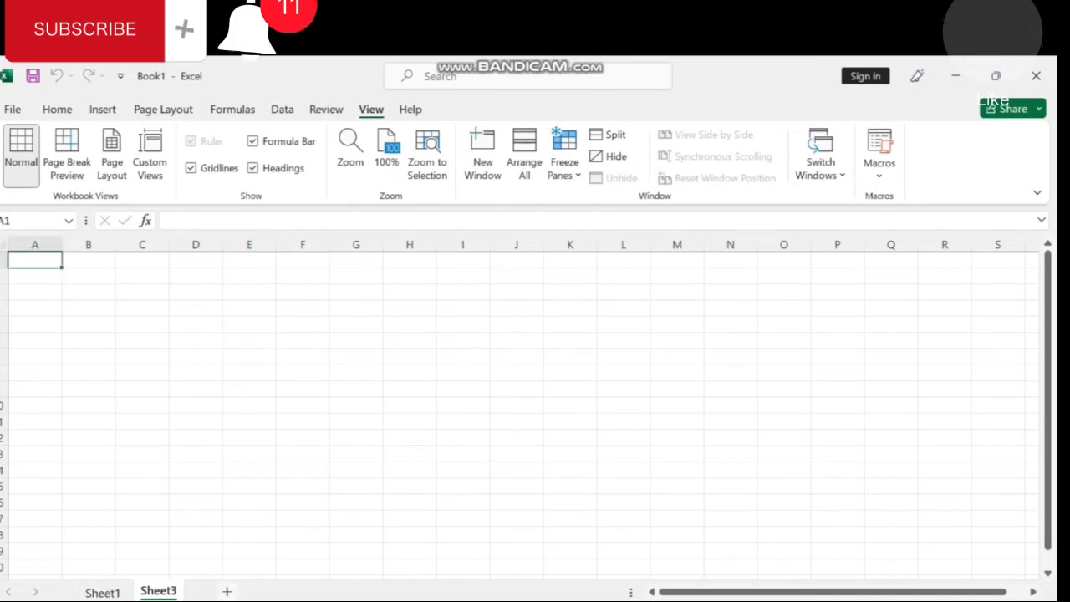
pyautogui.hotkey('shift', 'F11')
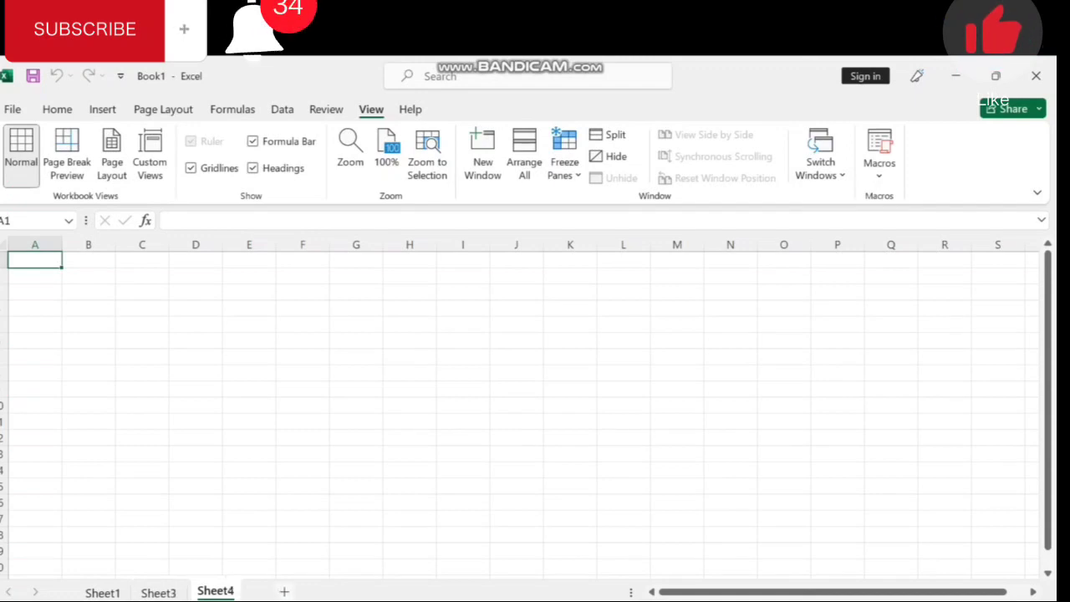
pyautogui.hotkey('shift', 'F11')
pyautogui.hotkey('shift', 'F11')
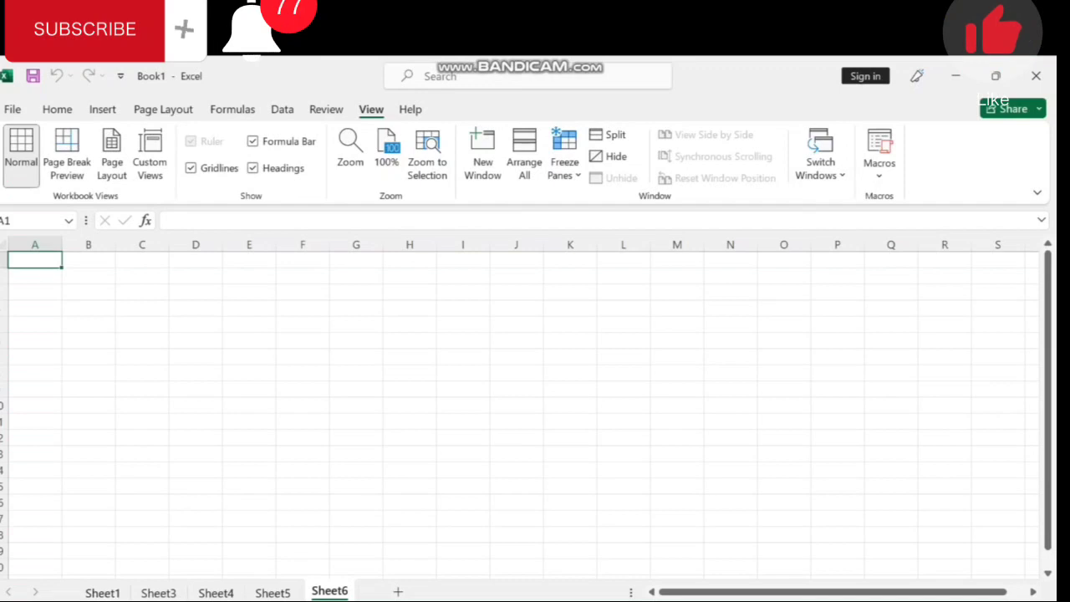
# Rename the Sheet1 tab to 'student sheet'
pyautogui.click(102, 592)
pyautogui.rightClick(105, 592)
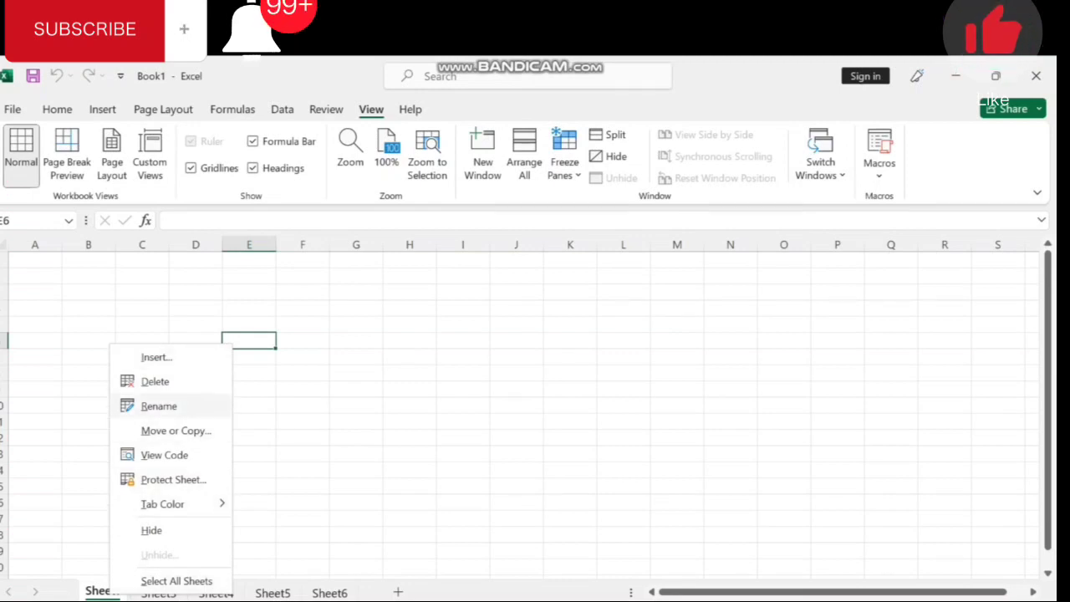
pyautogui.click(159, 405)
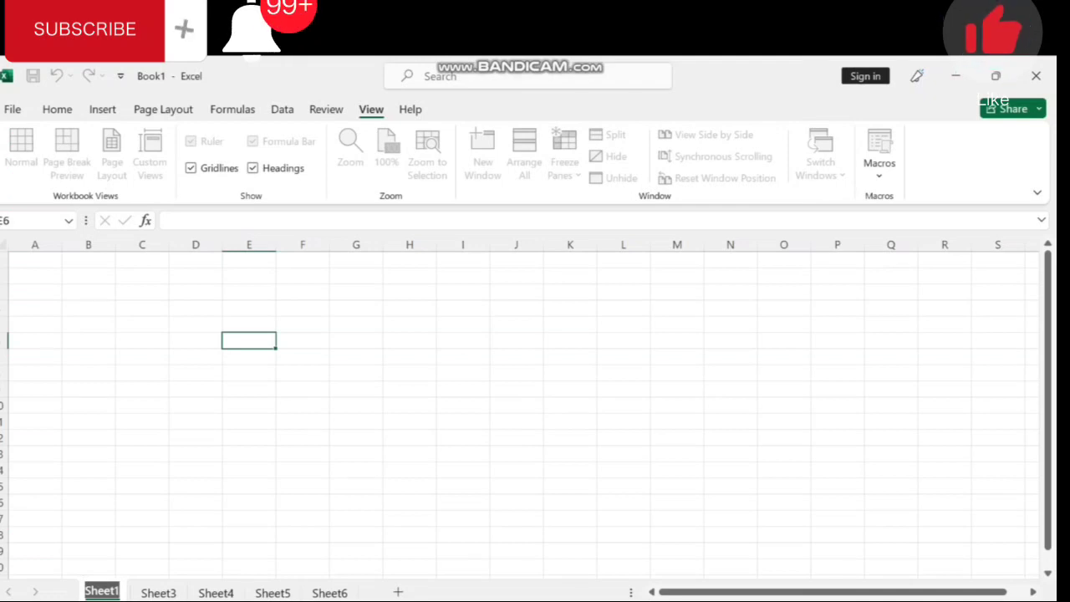
pyautogui.write('student sheets')
pyautogui.press('Return')
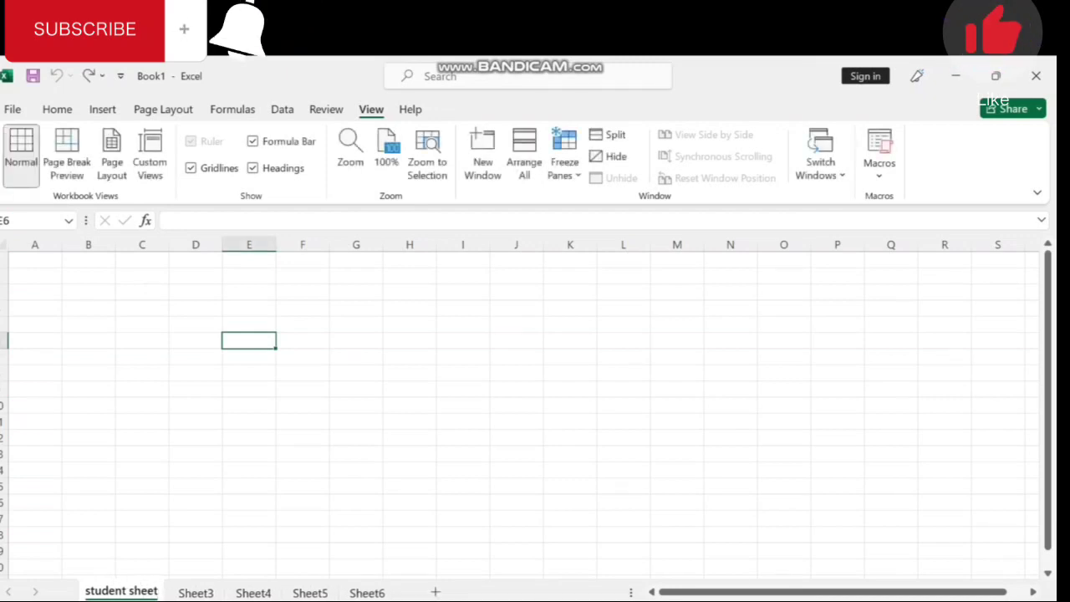
# Set the 'student sheet' tab color to orange from Theme Colors
pyautogui.rightClick(134, 591)
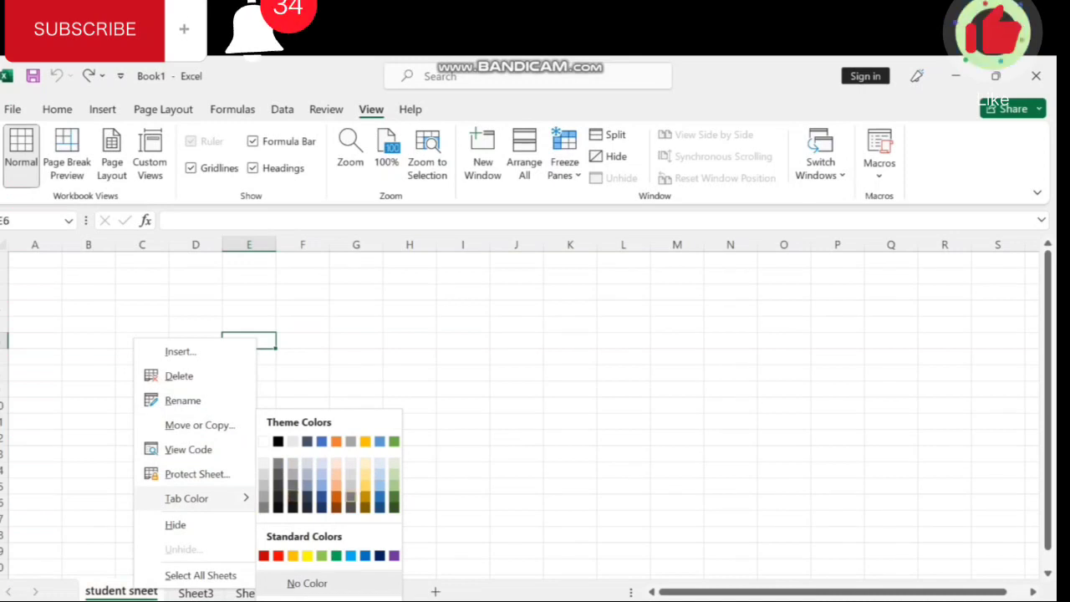
pyautogui.click(278, 556)
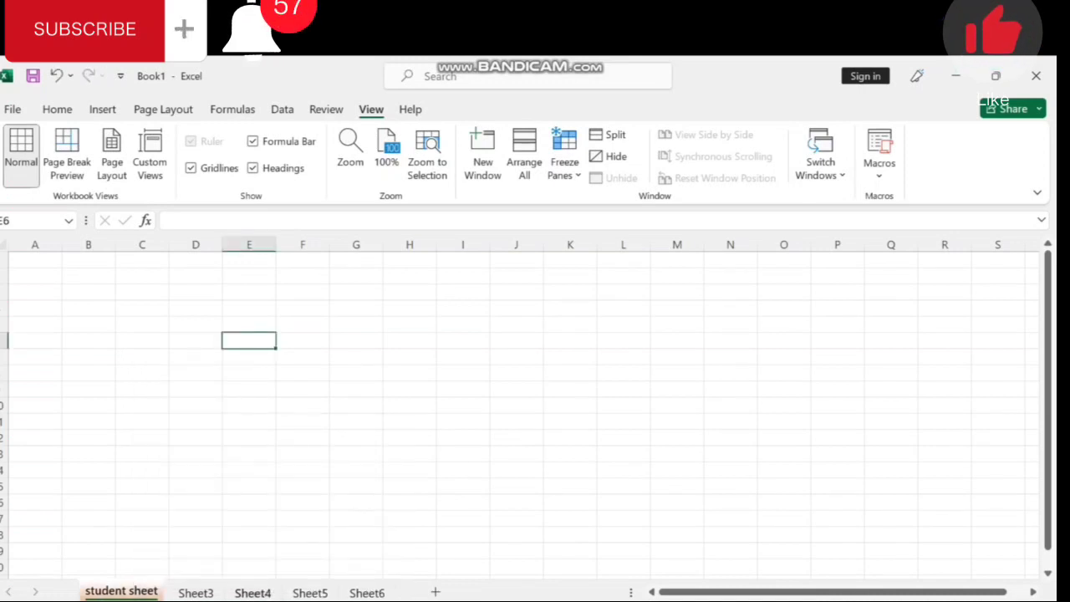